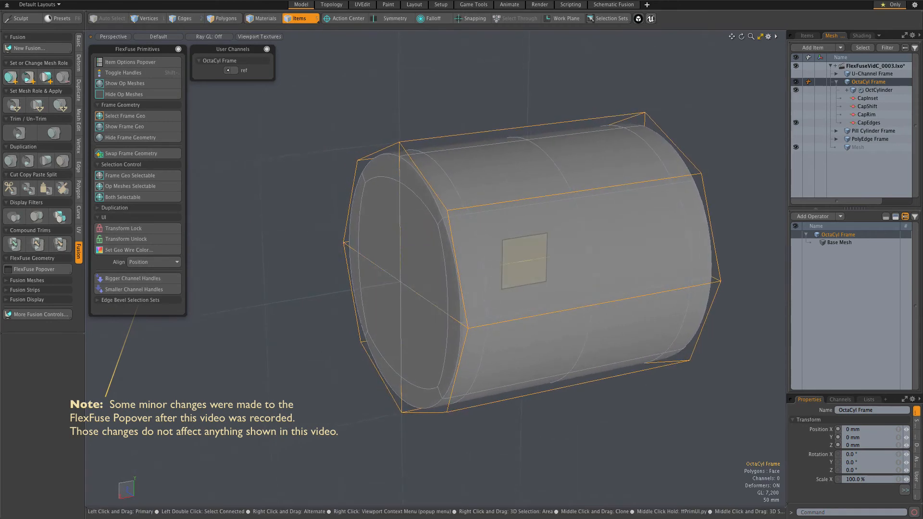
Select the OctCylinder op mesh and enable both its right and left cap bevels.
{"action": "mouse_move", "coordinate": [523, 261]}
{"action": "left_mouse_down"}
{"action": "mouse_move", "coordinate": [502, 264]}
{"action": "mouse_move", "coordinate": [518, 262]}
{"action": "left_mouse_up"}
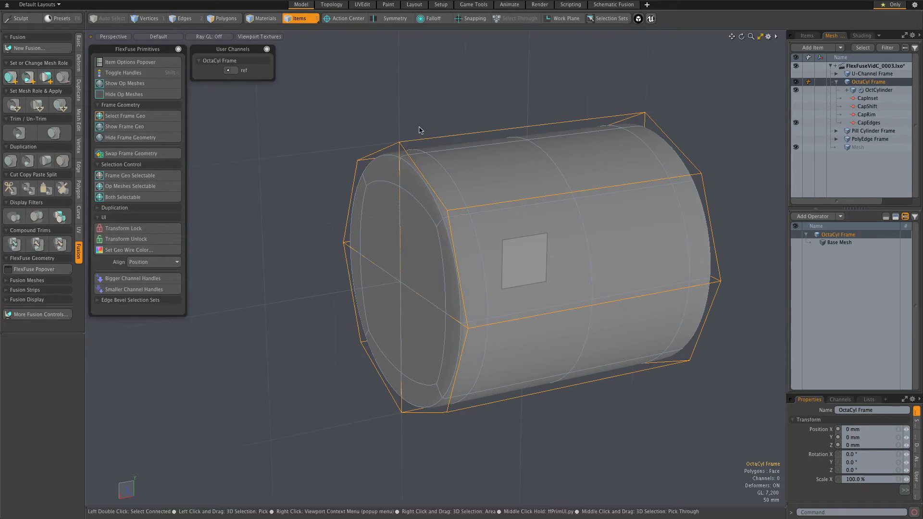
{"action": "middle_click_drag", "start_coordinate": [419, 130], "coordinate": [416, 97]}
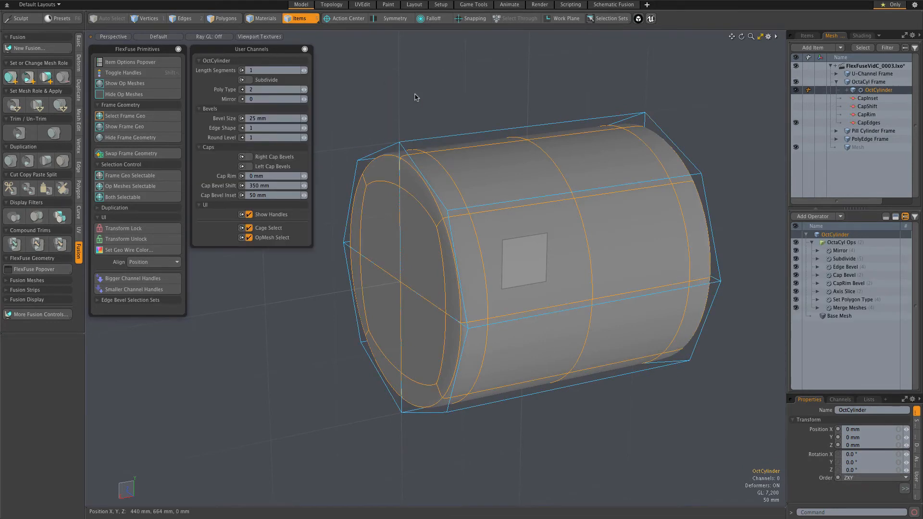
{"action": "left_click", "coordinate": [266, 159]}
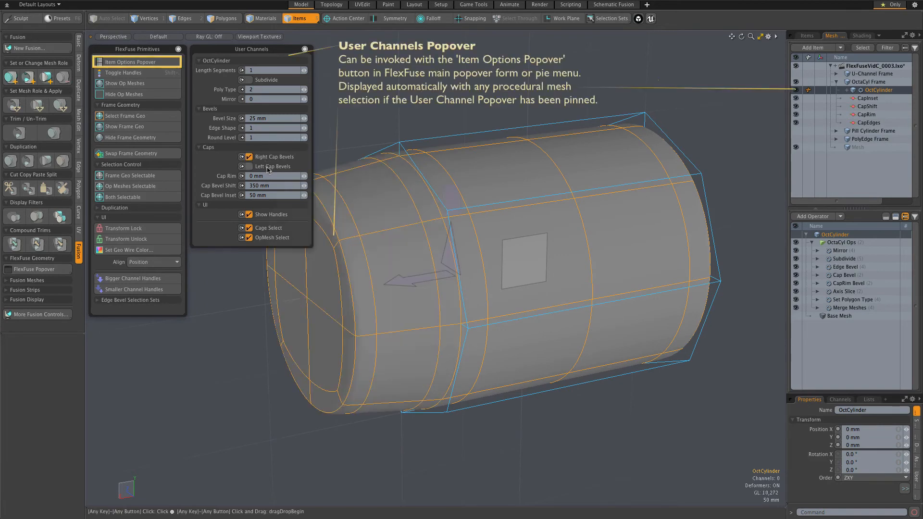
{"action": "left_click", "coordinate": [267, 169]}
Adjust the OctCylinder's viewport handles to a cap rim of about 136 mm, cap bevel shift of about 272 mm and inset of about 76 mm.
{"action": "left_click_drag", "start_coordinate": [415, 282], "coordinate": [450, 250]}
{"action": "left_click_drag", "start_coordinate": [451, 198], "coordinate": [451, 154]}
{"action": "mouse_move", "coordinate": [395, 283]}
{"action": "left_mouse_down"}
{"action": "mouse_move", "coordinate": [370, 286]}
{"action": "mouse_move", "coordinate": [468, 271]}
{"action": "mouse_move", "coordinate": [371, 286]}
{"action": "mouse_move", "coordinate": [464, 279]}
{"action": "mouse_move", "coordinate": [410, 286]}
{"action": "left_mouse_up"}
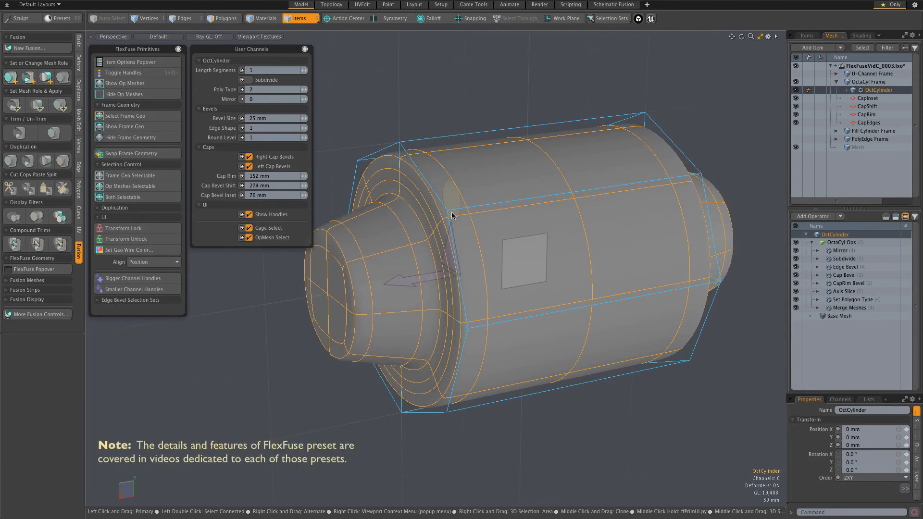
{"action": "left_click_drag", "start_coordinate": [451, 207], "coordinate": [451, 196]}
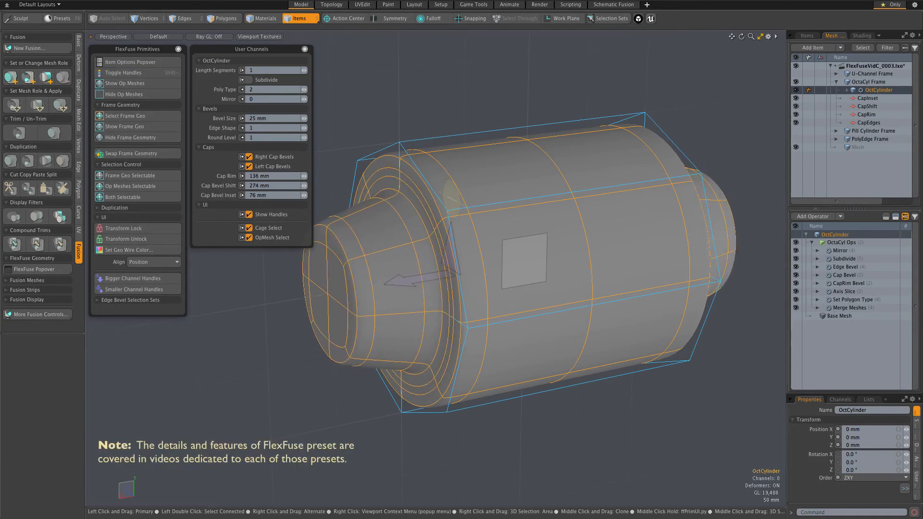
{"action": "mouse_move", "coordinate": [408, 284]}
{"action": "left_mouse_down"}
{"action": "mouse_move", "coordinate": [377, 288]}
{"action": "mouse_move", "coordinate": [500, 269]}
{"action": "mouse_move", "coordinate": [395, 285]}
{"action": "mouse_move", "coordinate": [496, 270]}
{"action": "mouse_move", "coordinate": [407, 284]}
{"action": "left_mouse_up"}
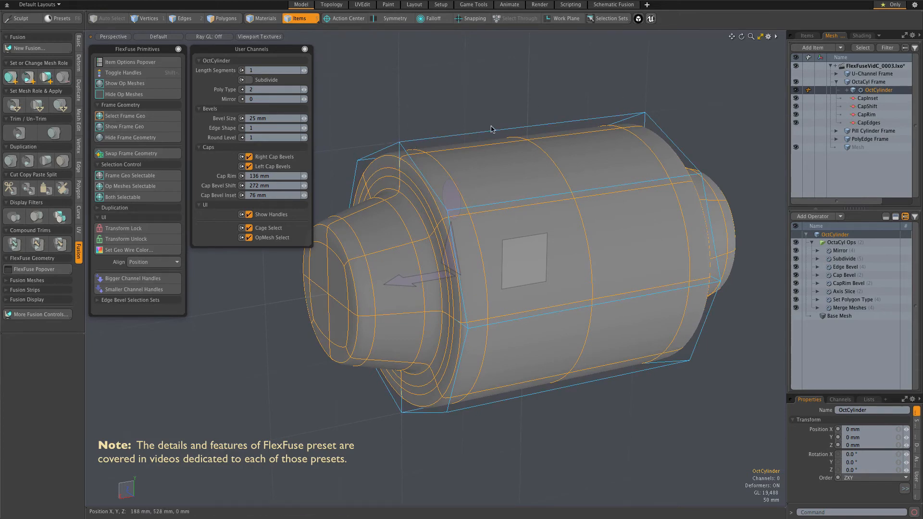
Select all edges at one end of the OctaCyl Frame and scale them to 63% in Y and Z.
{"action": "left_click_drag", "start_coordinate": [740, 37], "coordinate": [596, 48]}
{"action": "scroll", "coordinate": [422, 319], "scroll_direction": "down", "scroll_amount": 2}
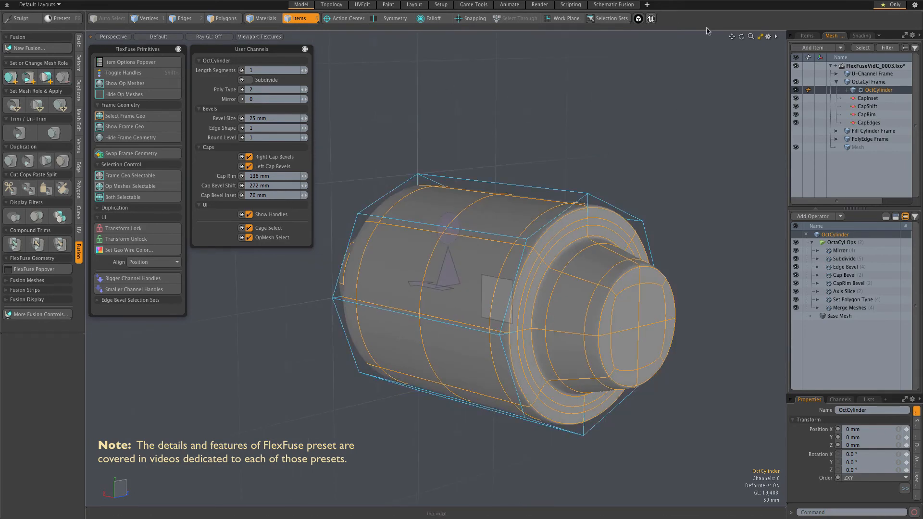
{"action": "left_click_drag", "start_coordinate": [741, 37], "coordinate": [807, 43]}
{"action": "left_click", "coordinate": [549, 172]}
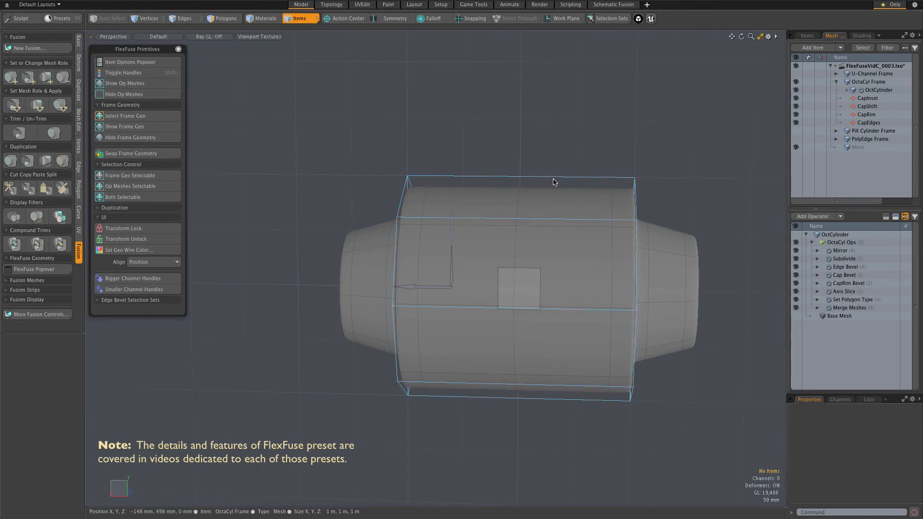
{"action": "left_click", "coordinate": [553, 178]}
{"action": "key", "text": "2"}
{"action": "right_click_drag", "start_coordinate": [604, 136], "coordinate": [658, 450]}
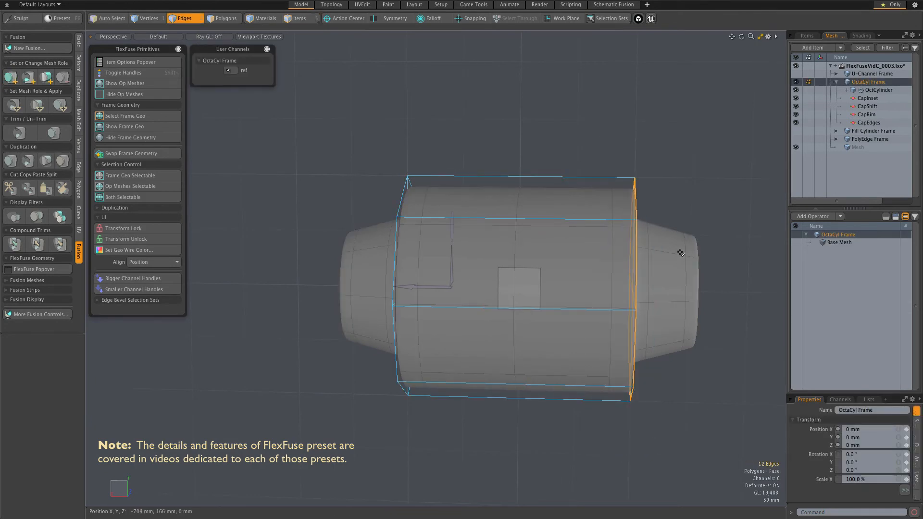
{"action": "left_click_drag", "start_coordinate": [690, 244], "coordinate": [663, 246], "text": "alt"}
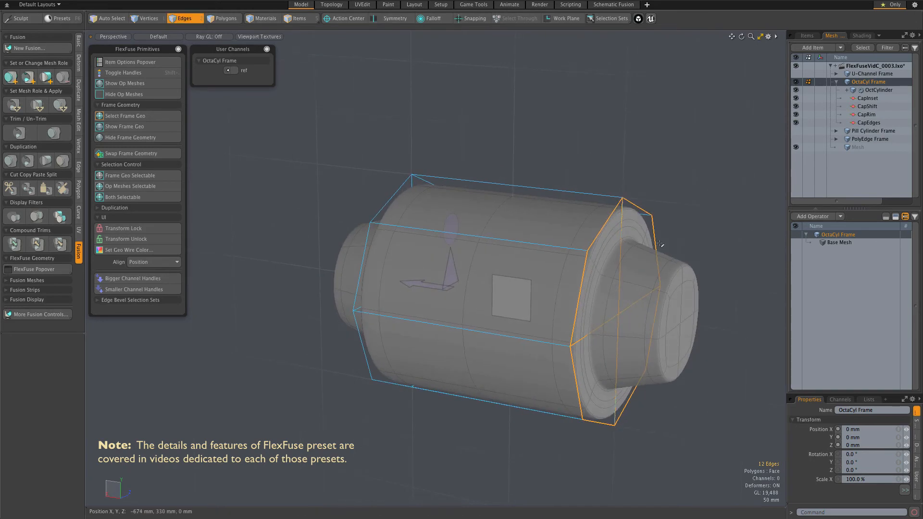
{"action": "key", "text": "y"}
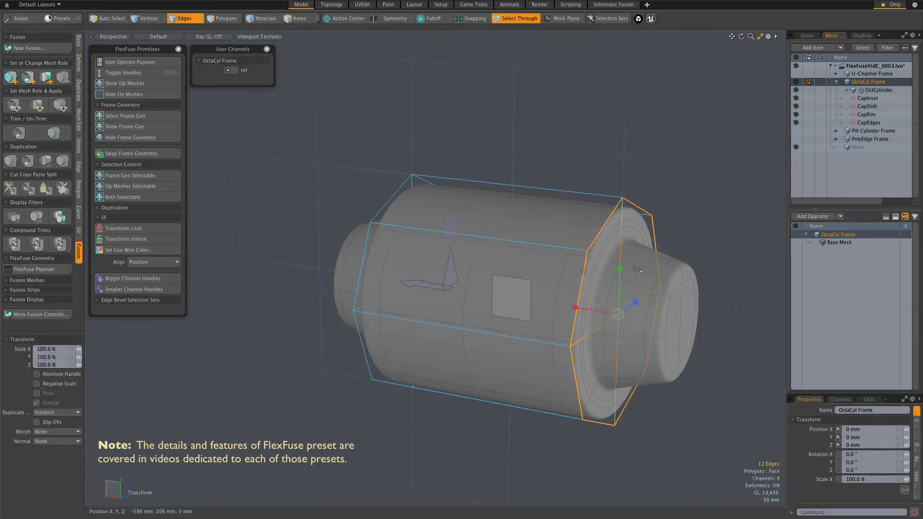
{"action": "left_click_drag", "start_coordinate": [634, 268], "coordinate": [615, 274]}
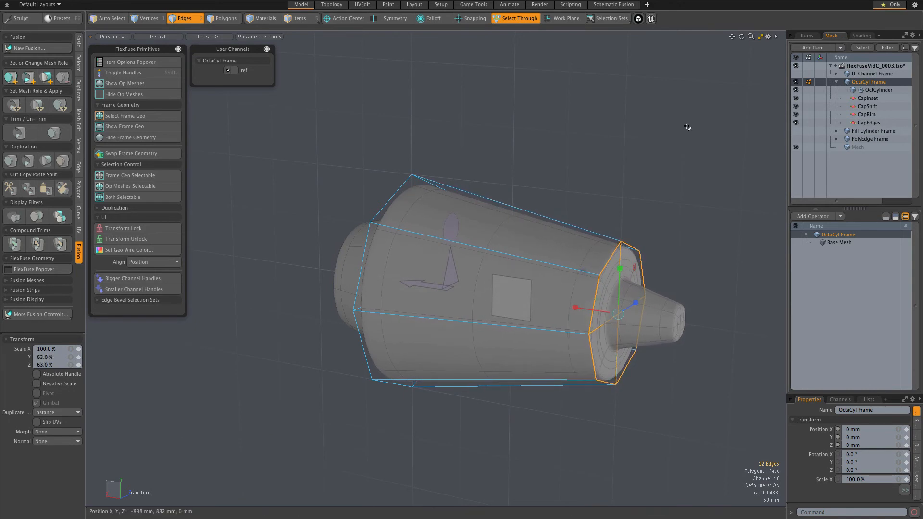
Scale the selected end edges of the frame to 139.5% in Z and 148.5% in Y.
{"action": "left_click_drag", "start_coordinate": [622, 148], "coordinate": [371, 212], "text": "alt"}
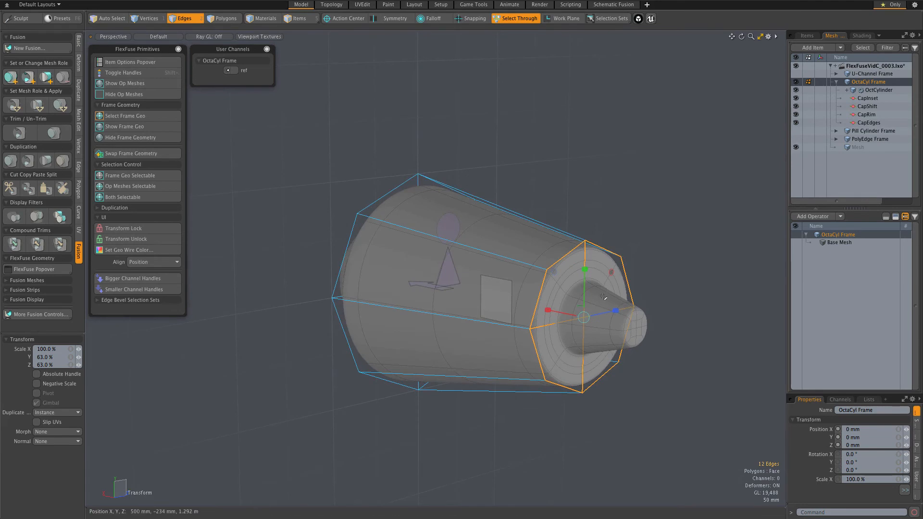
{"action": "left_click_drag", "start_coordinate": [624, 313], "coordinate": [646, 303]}
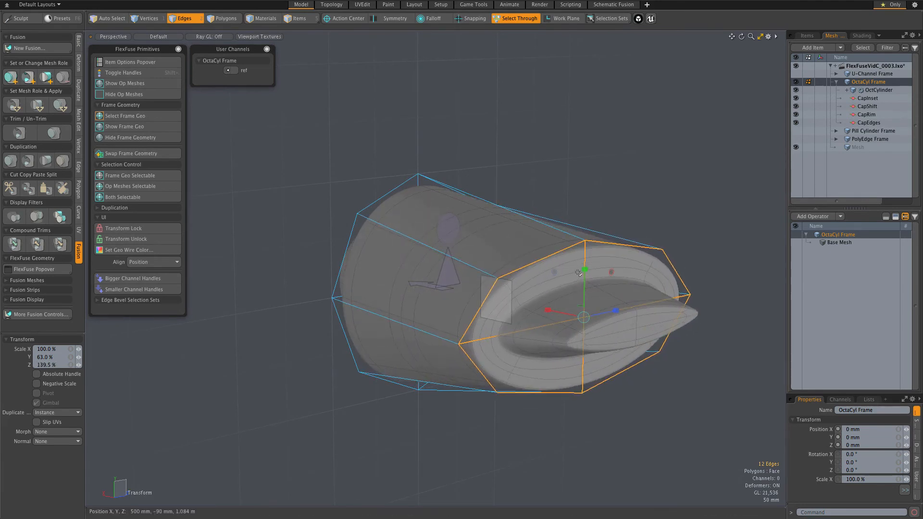
{"action": "left_click_drag", "start_coordinate": [584, 256], "coordinate": [579, 279]}
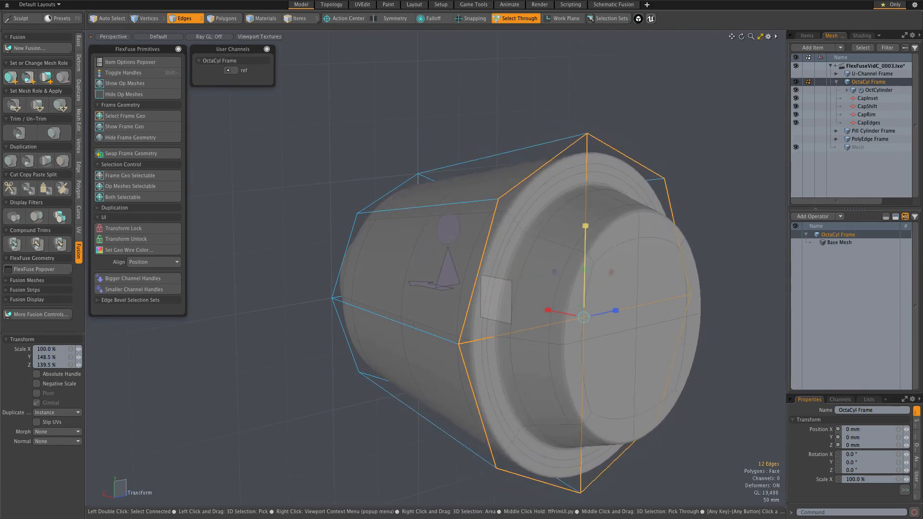
Add an edge loop around the middle of the OctaCyl Frame at about 47% of its length.
{"action": "scroll", "coordinate": [560, 306], "scroll_direction": "down", "scroll_amount": 1}
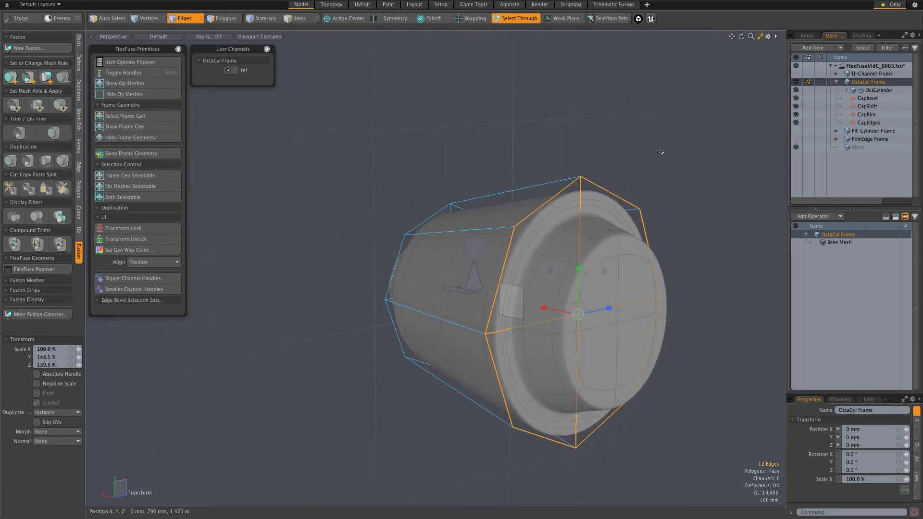
{"action": "left_click_drag", "start_coordinate": [632, 190], "coordinate": [711, 193], "text": "alt"}
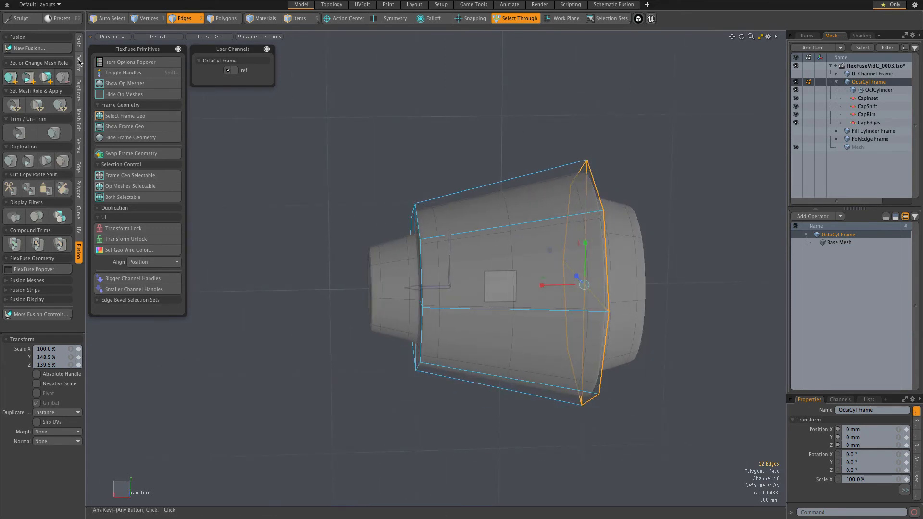
{"action": "left_click", "coordinate": [78, 174]}
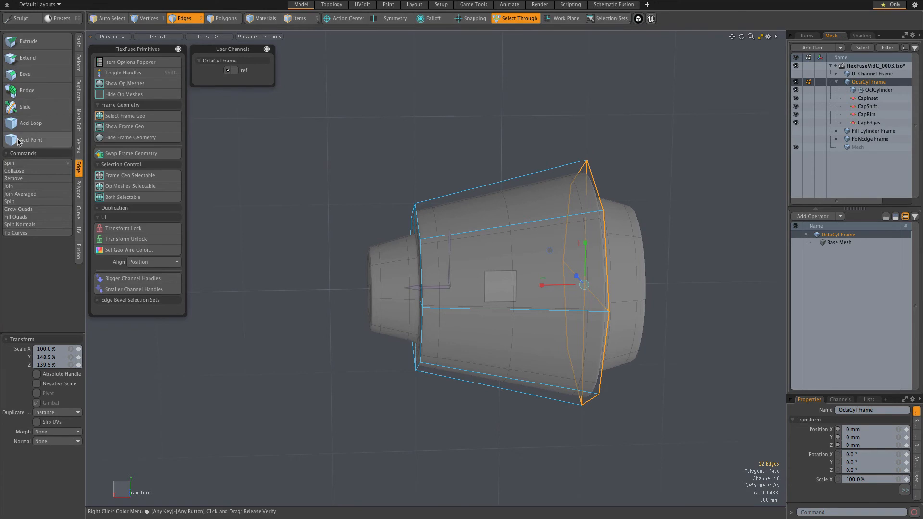
{"action": "left_click", "coordinate": [31, 123]}
{"action": "left_click", "coordinate": [505, 227]}
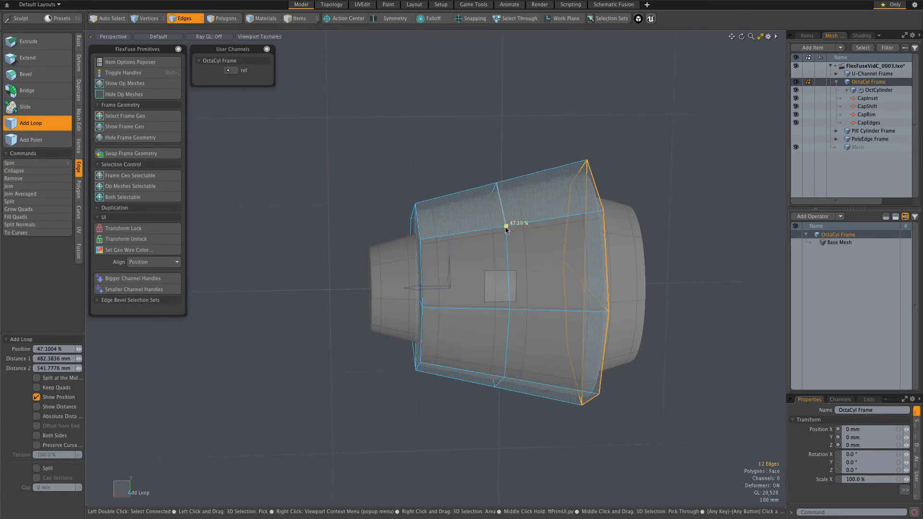
{"action": "key", "text": "space"}
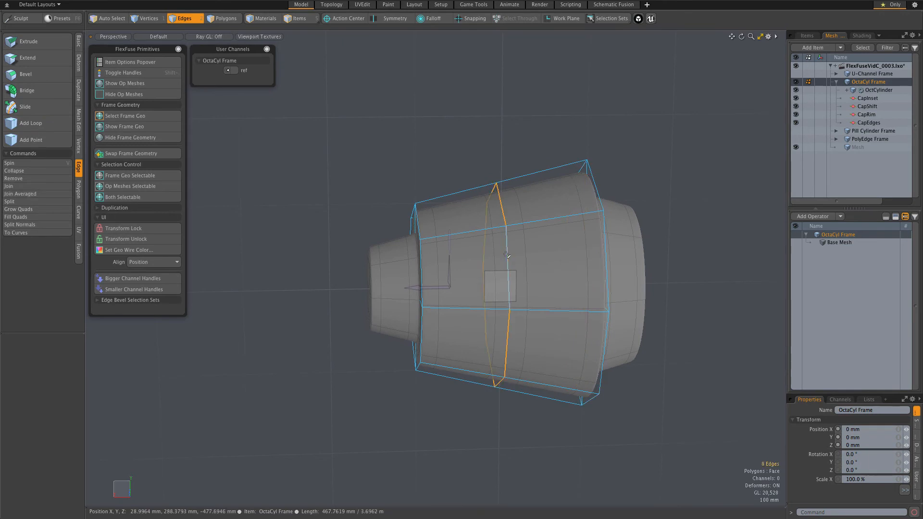
Scale the new middle edge loop of the frame to 69.5% in Y and Z to form a waist.
{"action": "key", "text": "y"}
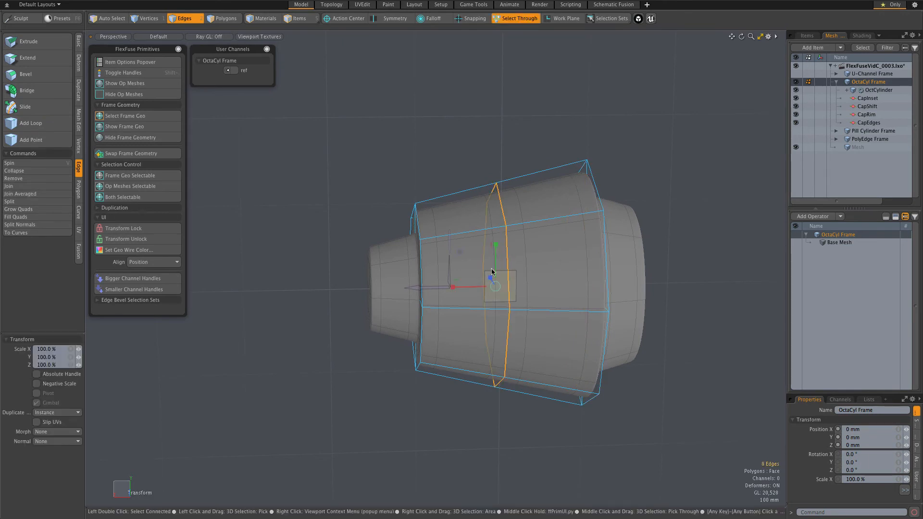
{"action": "left_click_drag", "start_coordinate": [491, 245], "coordinate": [477, 245]}
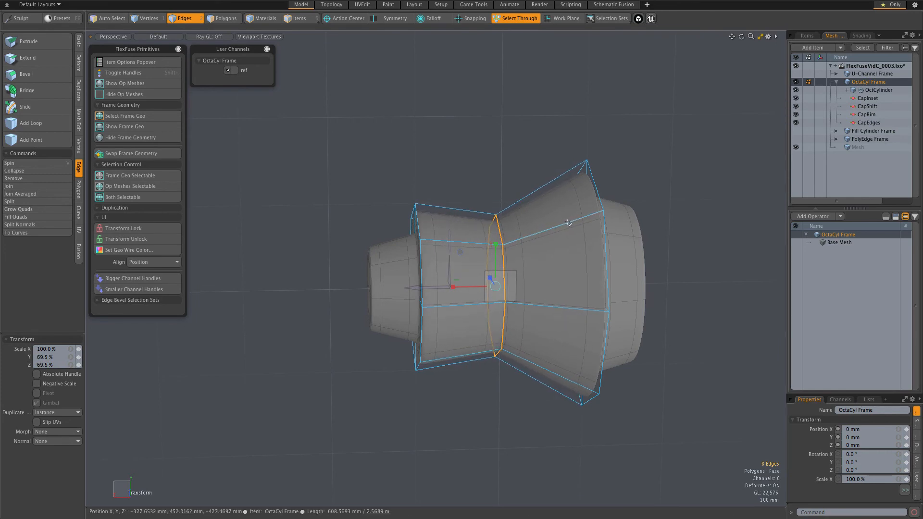
{"action": "left_click_drag", "start_coordinate": [579, 204], "coordinate": [616, 235], "text": "alt"}
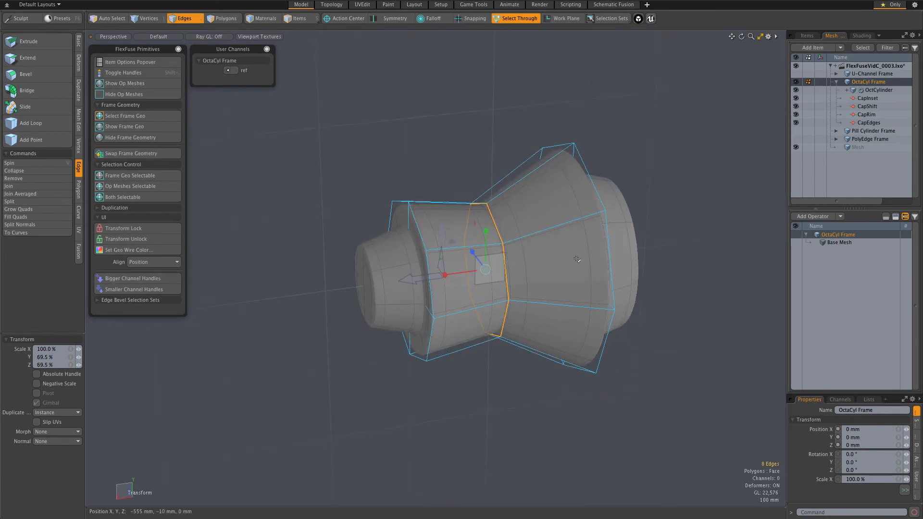
{"action": "key", "text": "space"}
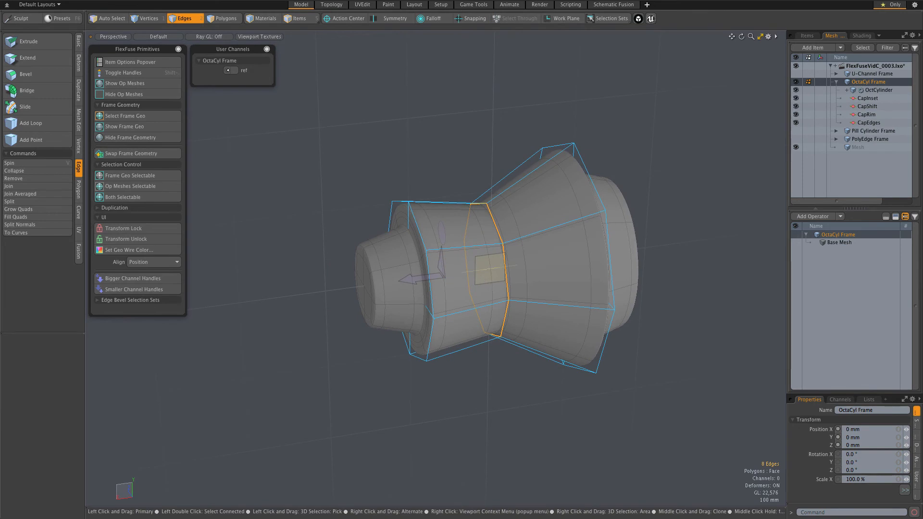
Adjust the cylinder's viewport handles to 0 length segments and a cap bevel shift of about 352 mm.
{"action": "left_click_drag", "start_coordinate": [489, 270], "coordinate": [482, 275]}
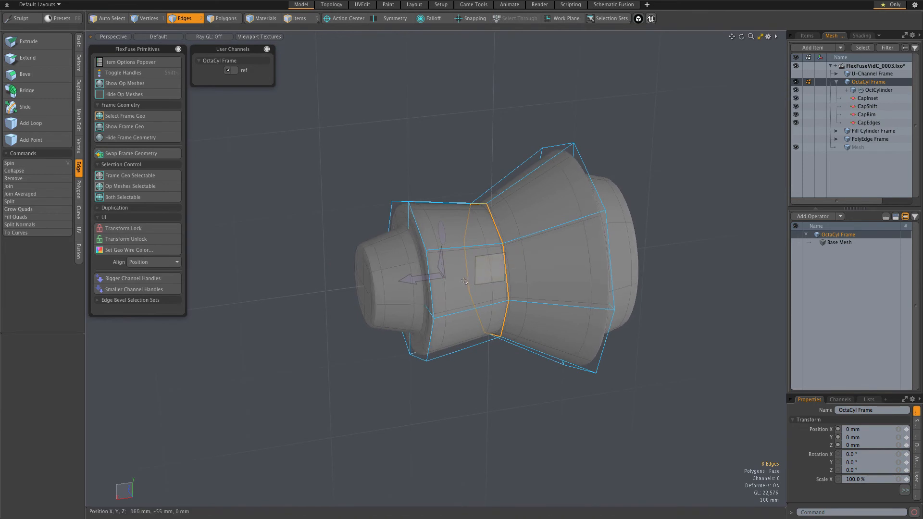
{"action": "mouse_move", "coordinate": [418, 282]}
{"action": "left_mouse_down"}
{"action": "mouse_move", "coordinate": [453, 277]}
{"action": "mouse_move", "coordinate": [403, 283]}
{"action": "left_mouse_up"}
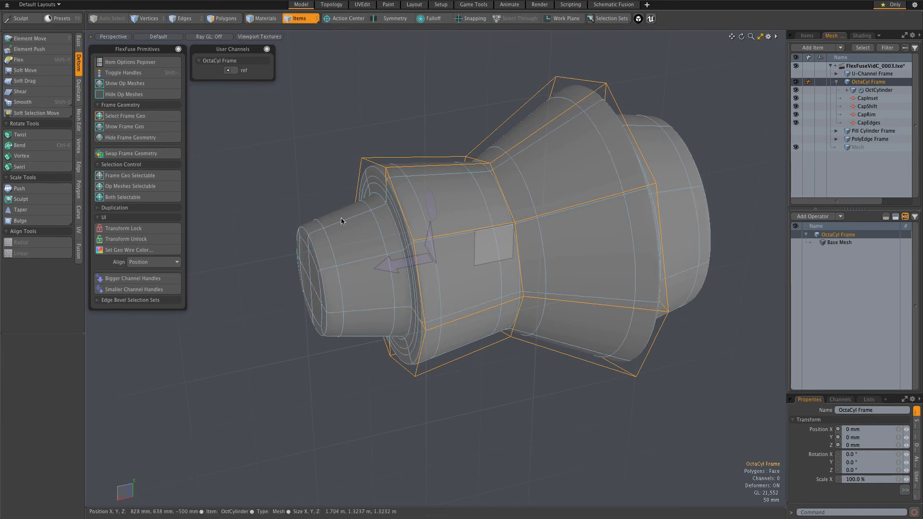
Hide and show again the op meshes, and do the same with the frame geometry.
{"action": "left_click", "coordinate": [131, 95]}
{"action": "left_click", "coordinate": [128, 84]}
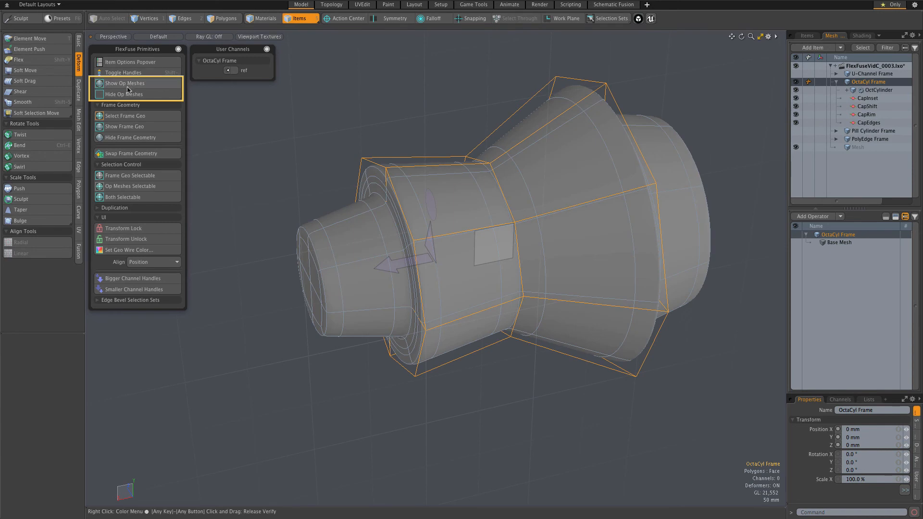
{"action": "left_click", "coordinate": [126, 137]}
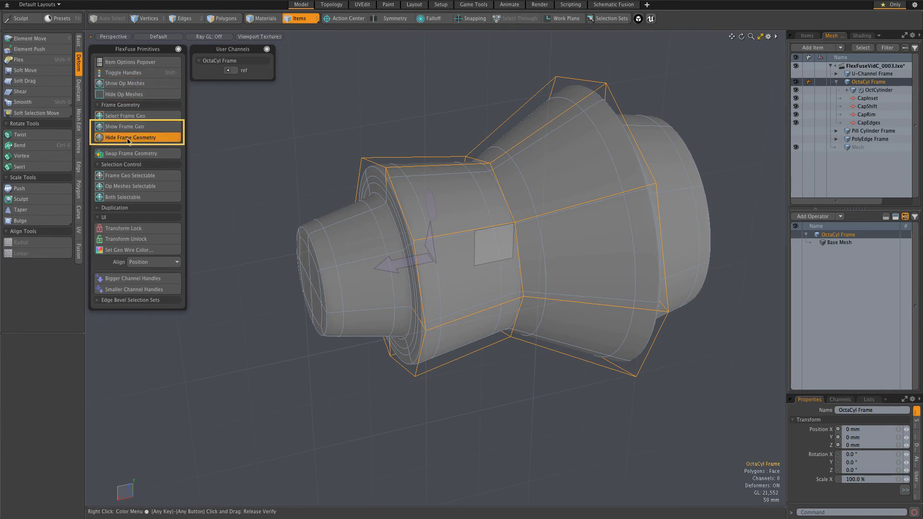
{"action": "left_click", "coordinate": [126, 127]}
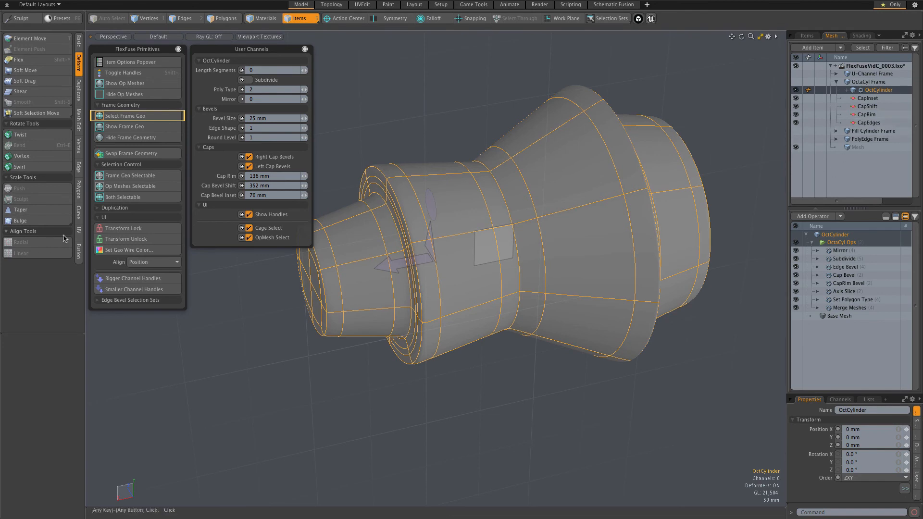
Select the frame geometry with Select Frame Geo, and switch the selection to the OctCylinder and back to the OctaCyl Frame.
{"action": "left_click", "coordinate": [131, 119]}
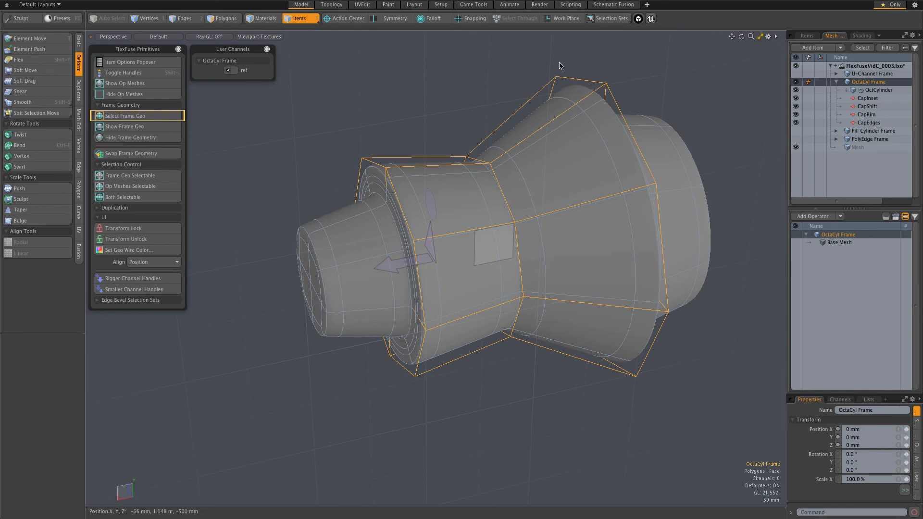
{"action": "left_click", "coordinate": [323, 253]}
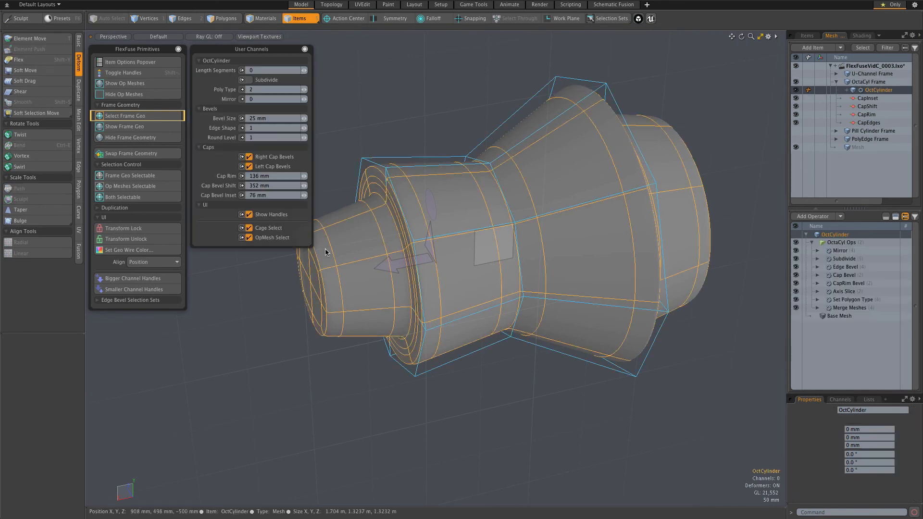
{"action": "left_click", "coordinate": [371, 159]}
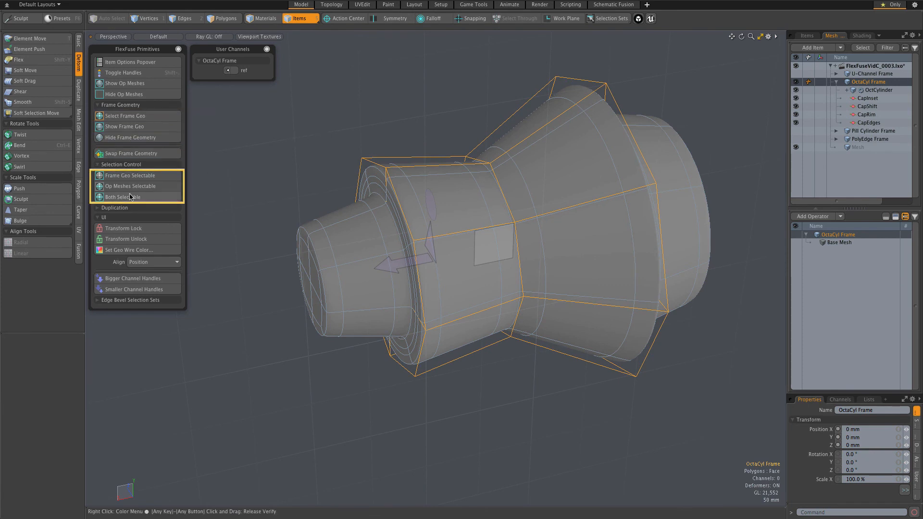
Make only the frame geometry selectable and try picking both the OctCylinder surface and the frame cage.
{"action": "left_click", "coordinate": [138, 176]}
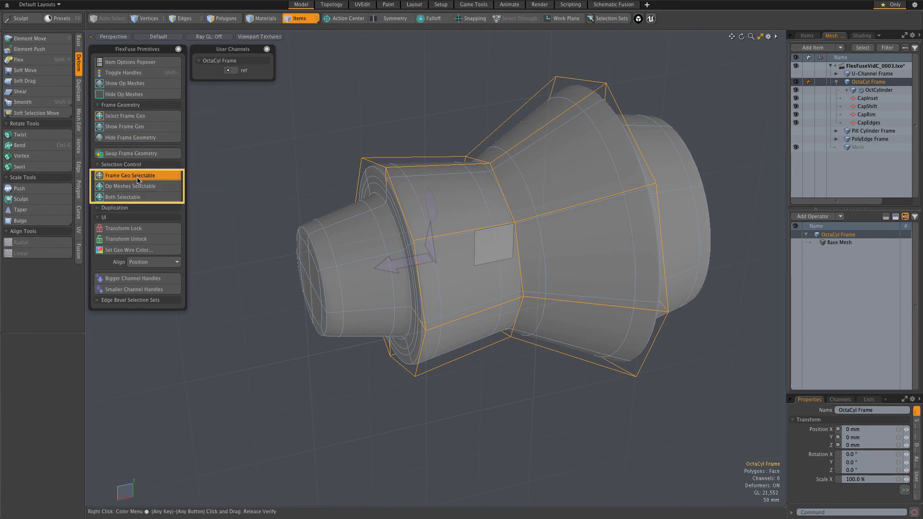
{"action": "left_click", "coordinate": [330, 250]}
{"action": "left_click", "coordinate": [377, 203]}
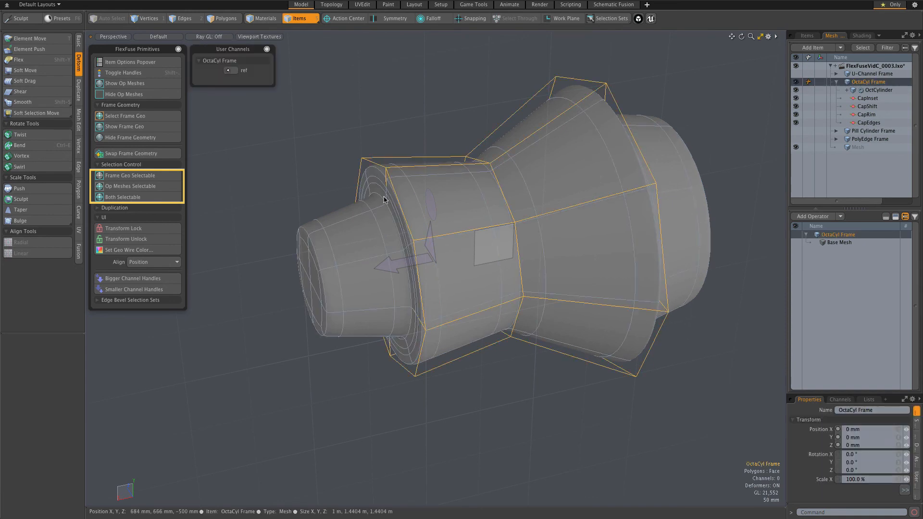
{"action": "left_click", "coordinate": [412, 150]}
{"action": "left_click", "coordinate": [357, 223]}
{"action": "left_click", "coordinate": [407, 181]}
Make only the op meshes selectable and try picking both the OctCylinder surface and the frame cage.
{"action": "left_click", "coordinate": [135, 191]}
{"action": "left_click", "coordinate": [323, 231]}
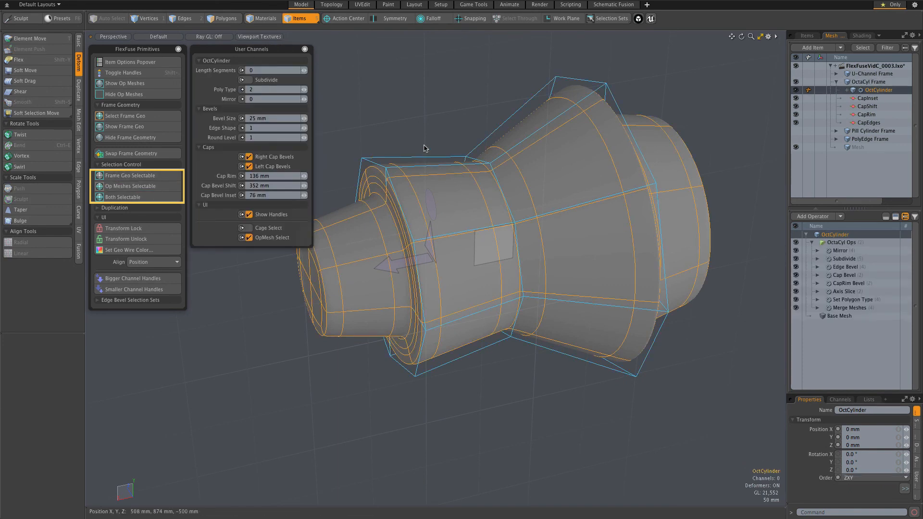
{"action": "left_click", "coordinate": [434, 152]}
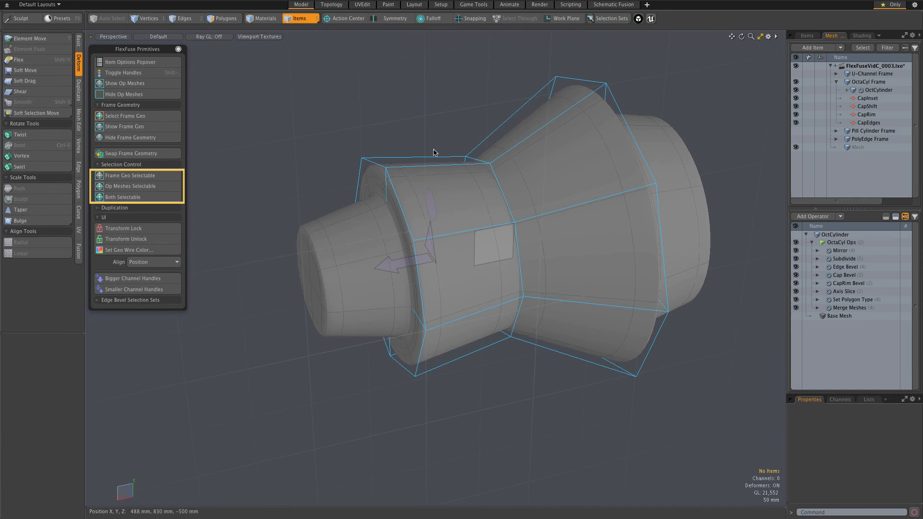
{"action": "left_click", "coordinate": [520, 153]}
{"action": "left_click", "coordinate": [385, 132]}
{"action": "left_click", "coordinate": [342, 235]}
{"action": "left_click", "coordinate": [449, 117]}
Make both the frame geometry and the op meshes selectable.
{"action": "left_click", "coordinate": [134, 200]}
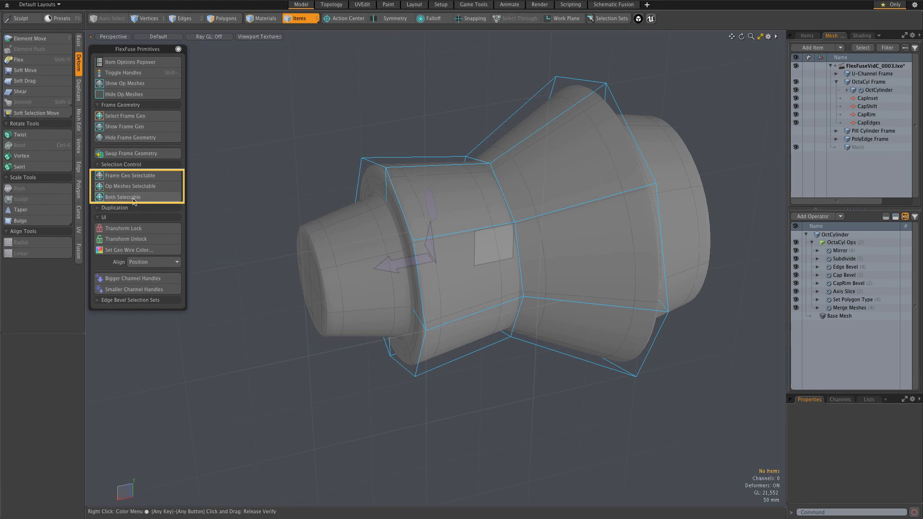